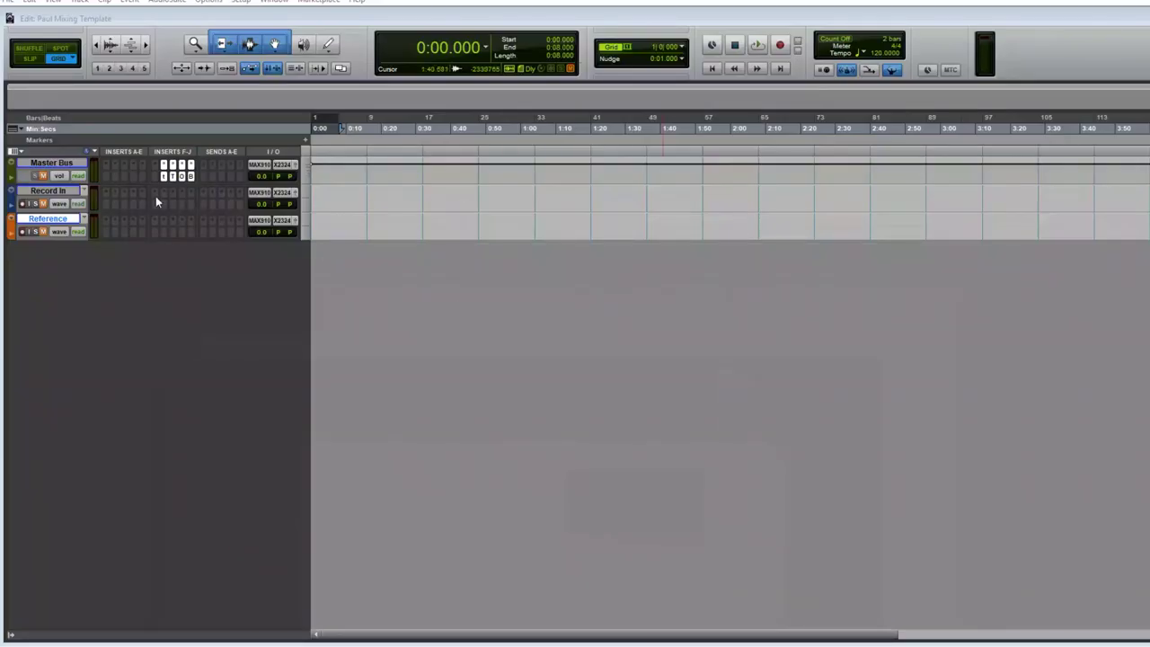
- Create a new stereo instrument track, Inst 1
left_click(81, 2)
left_click(89, 13)
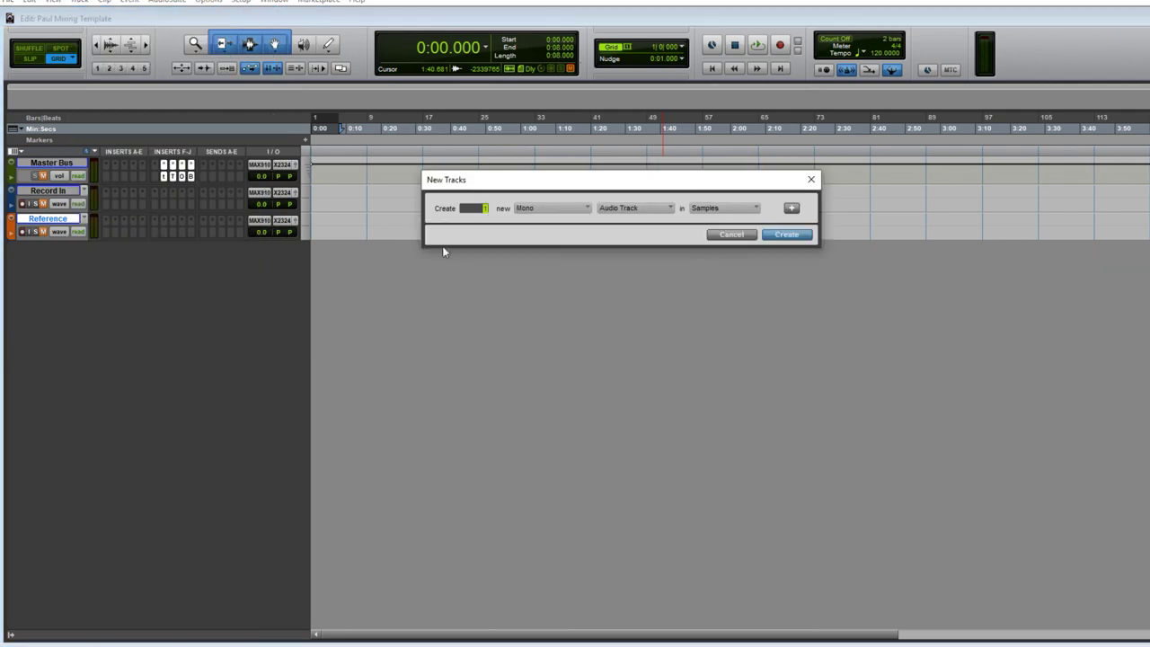
left_click(552, 208)
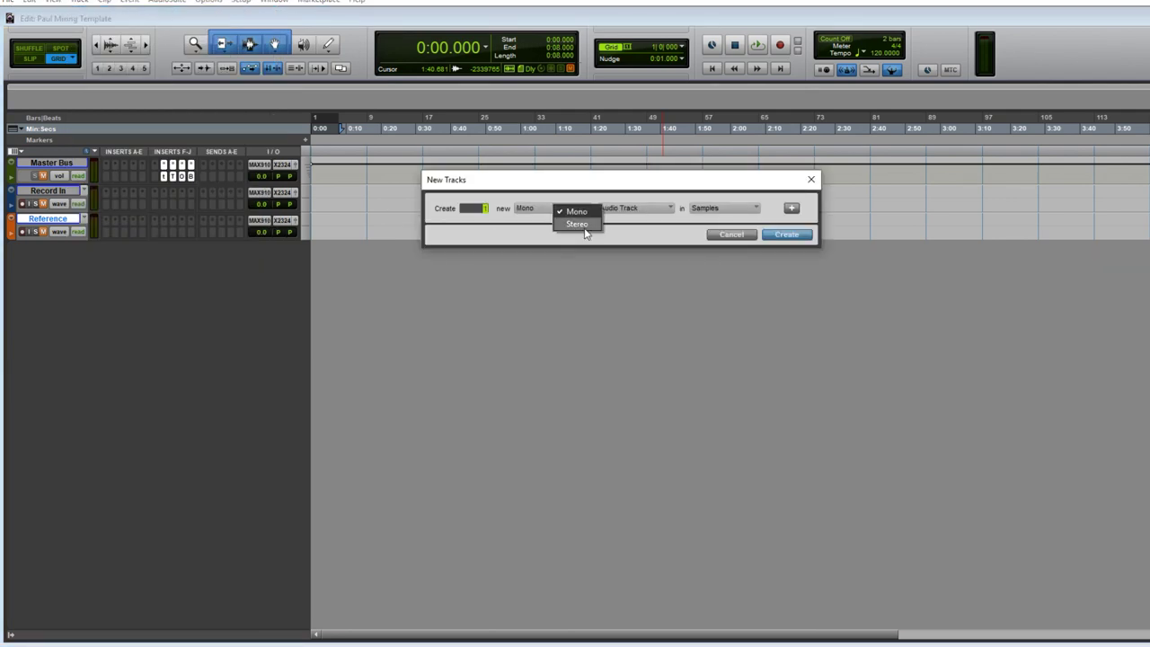
left_click(578, 224)
left_click(635, 208)
left_click(688, 273)
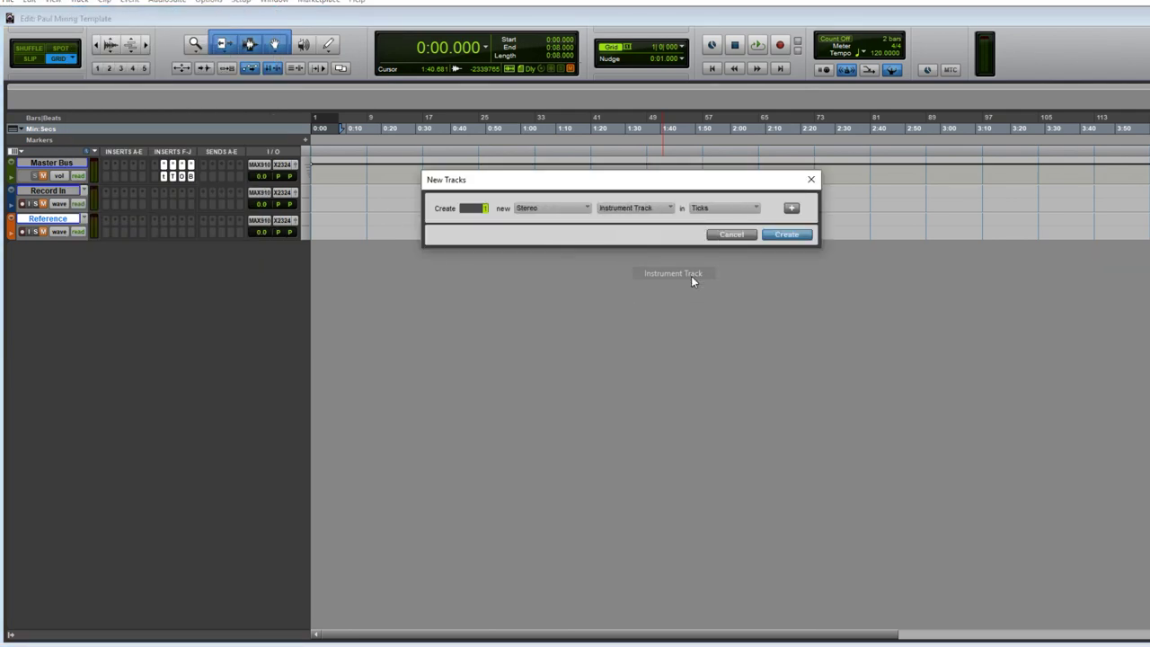
left_click(791, 236)
- Insert the multichannel instrument plug-in Blue Cat's PatchWork Synth on Inst 1
left_click(109, 253)
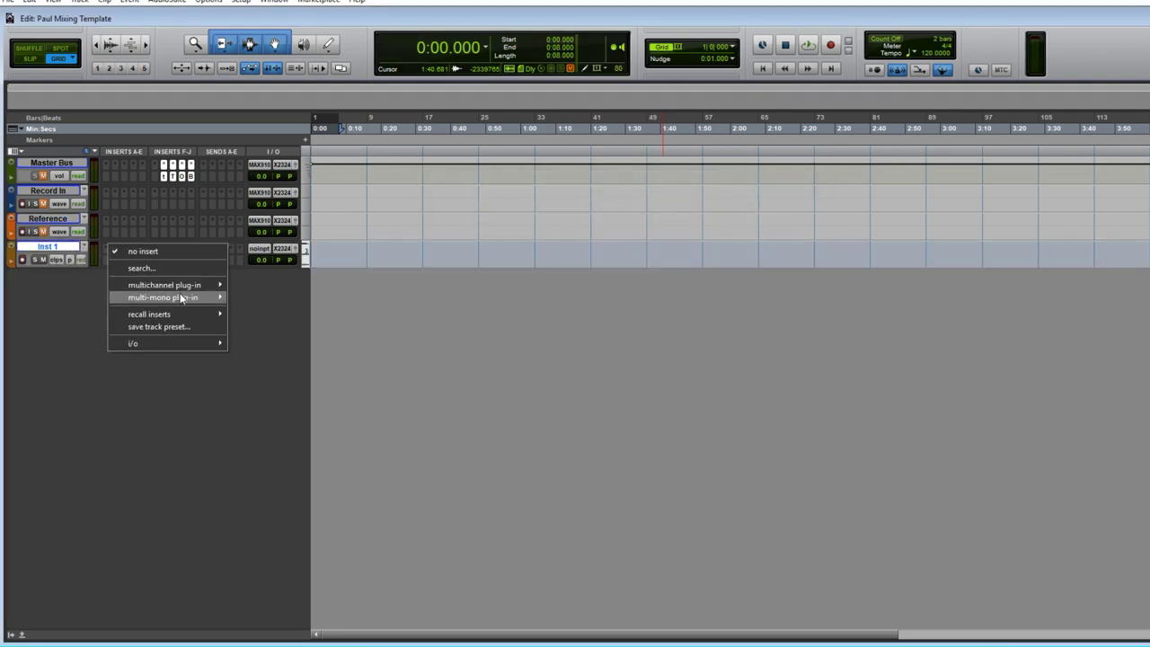
mouse_move(180, 284)
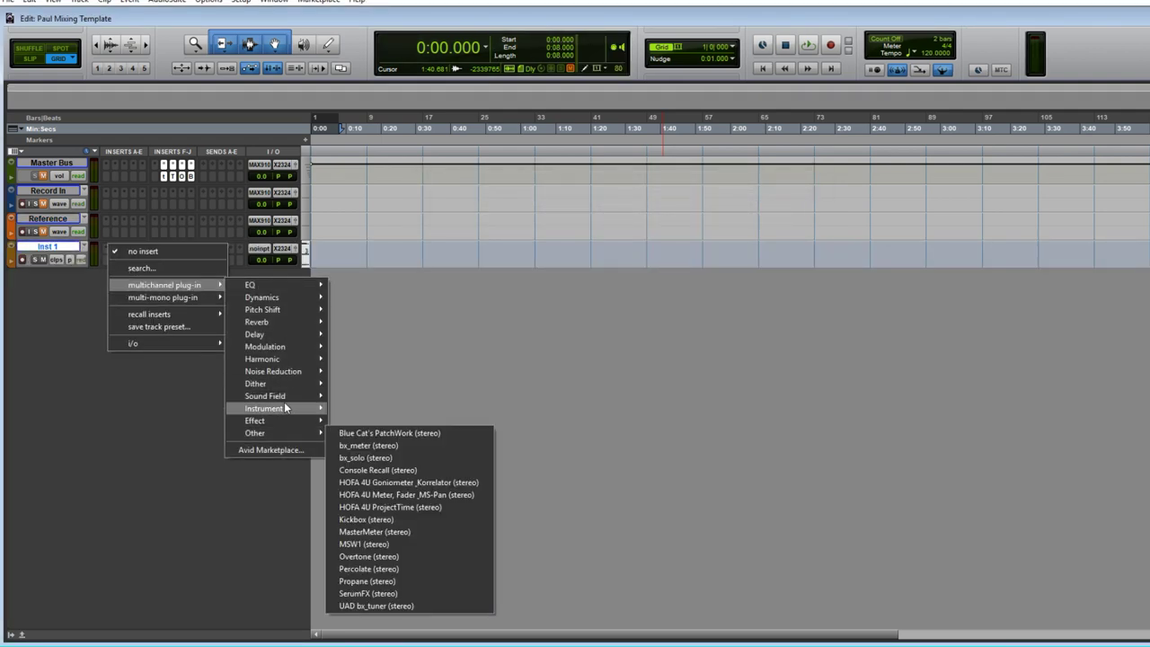
mouse_move(270, 407)
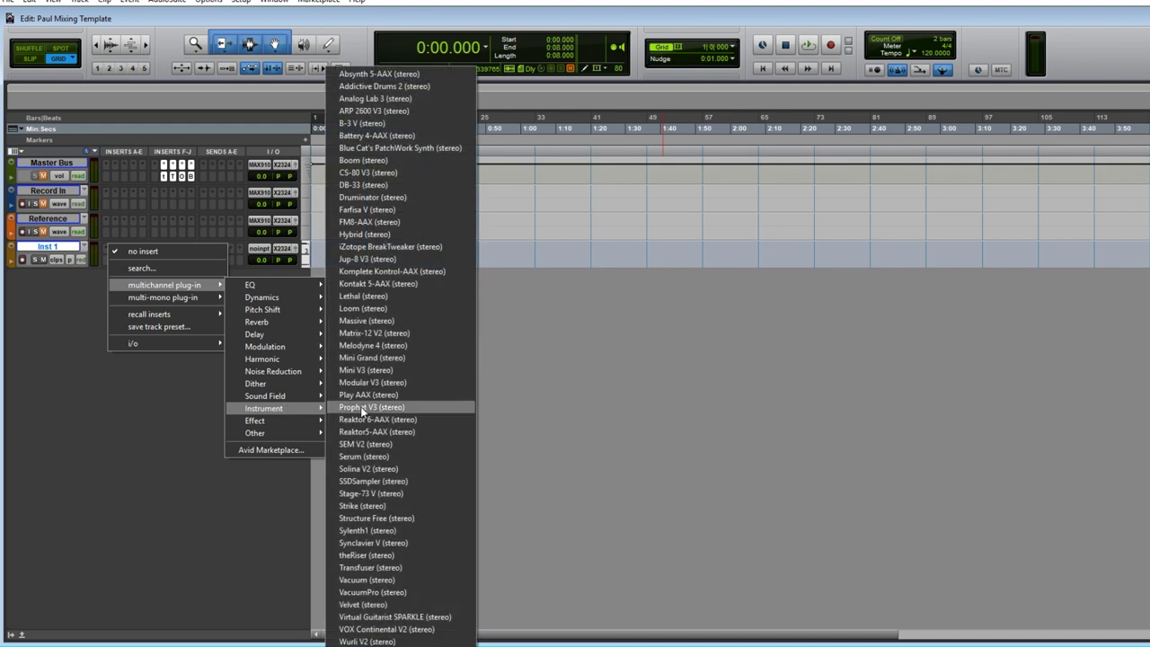
left_click(424, 150)
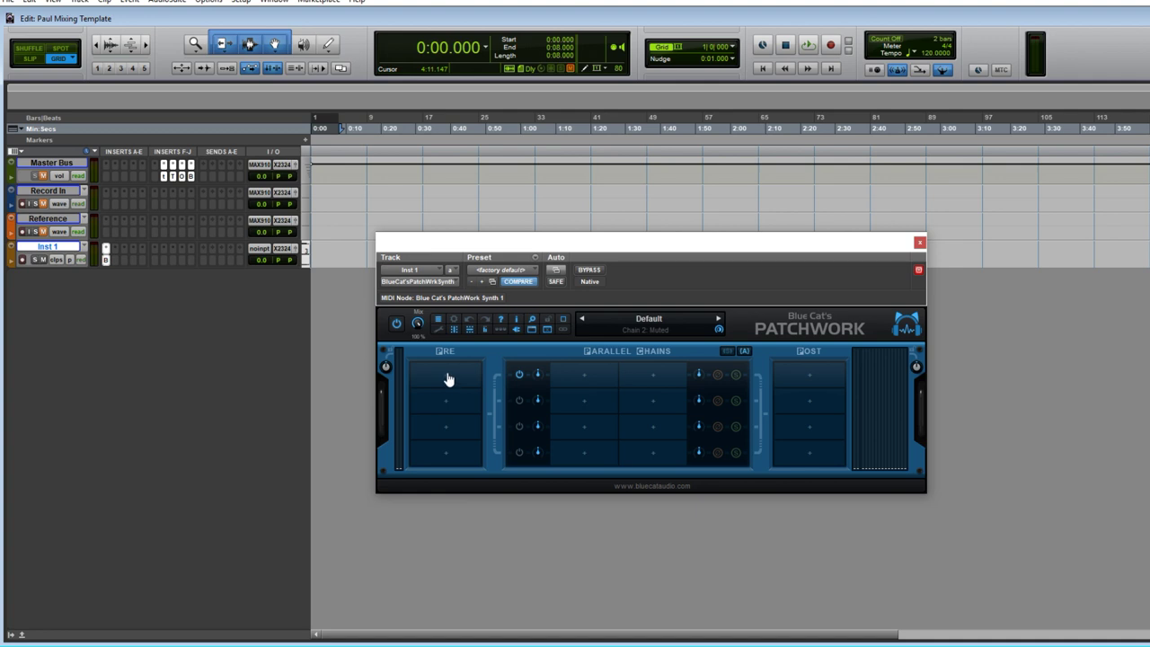
- Choose Load VST for PatchWork's first empty pre slot
left_click(448, 379)
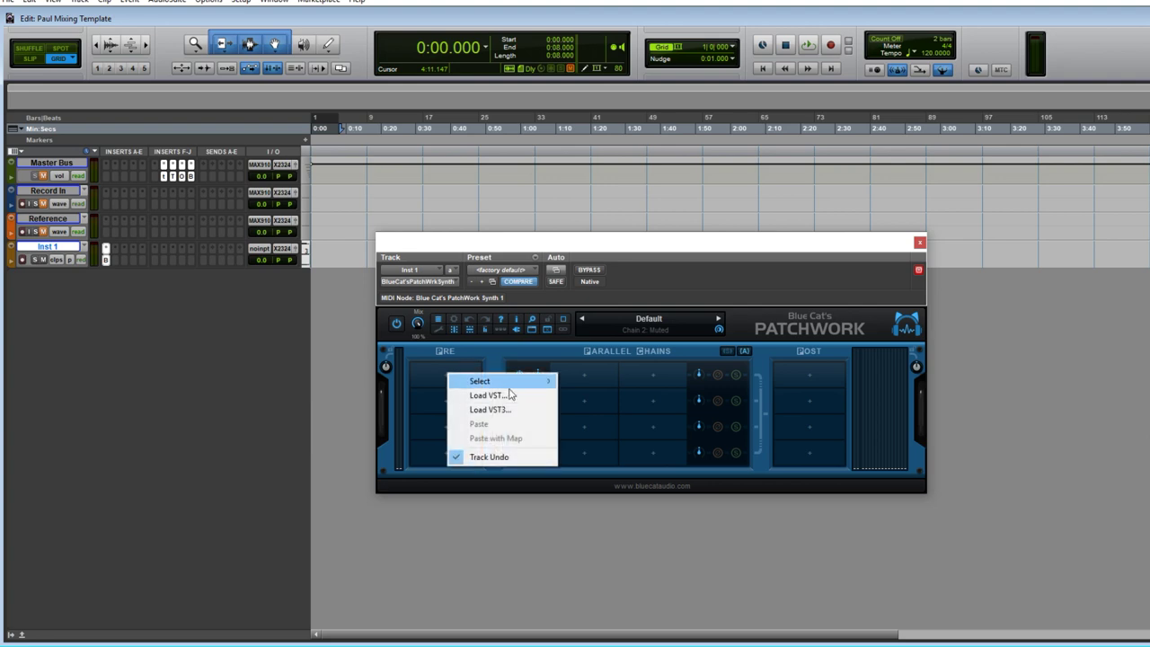
left_click(510, 395)
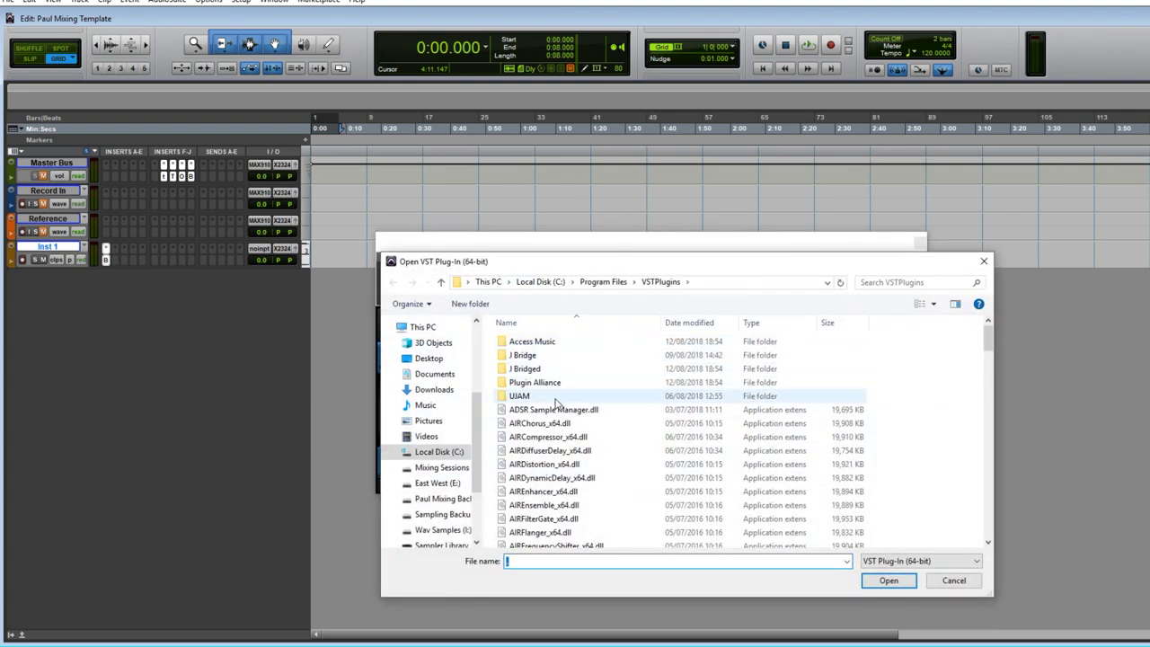
scroll(557, 476, "down", 4)
scroll(548, 467, "down", 10)
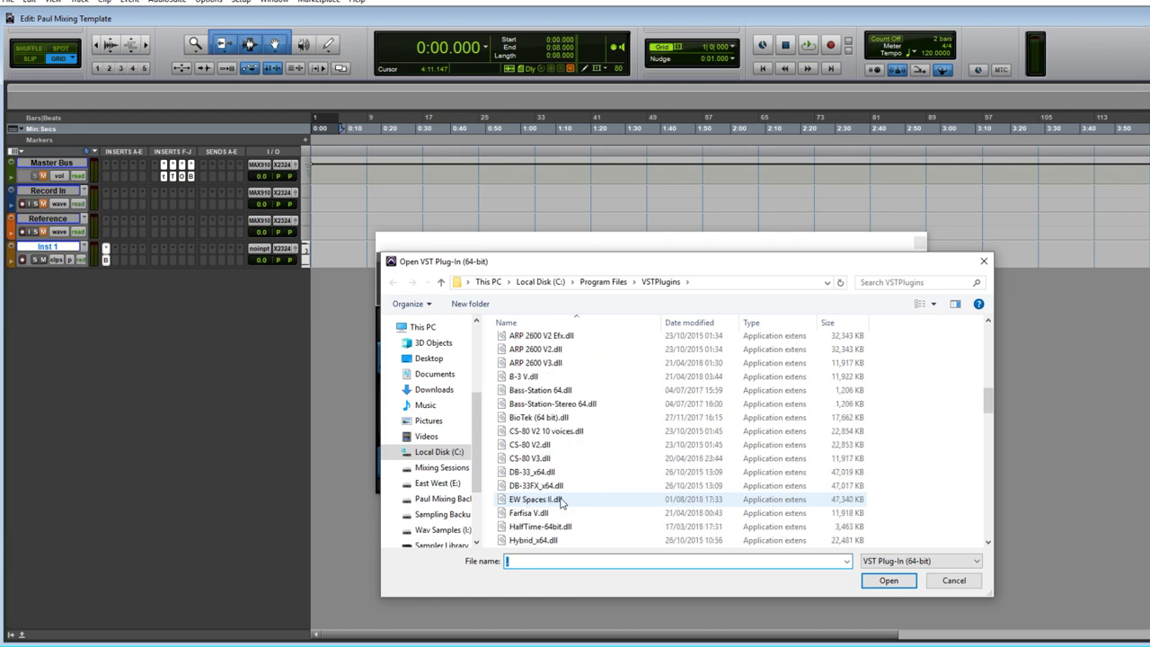
scroll(530, 436, "up", 3)
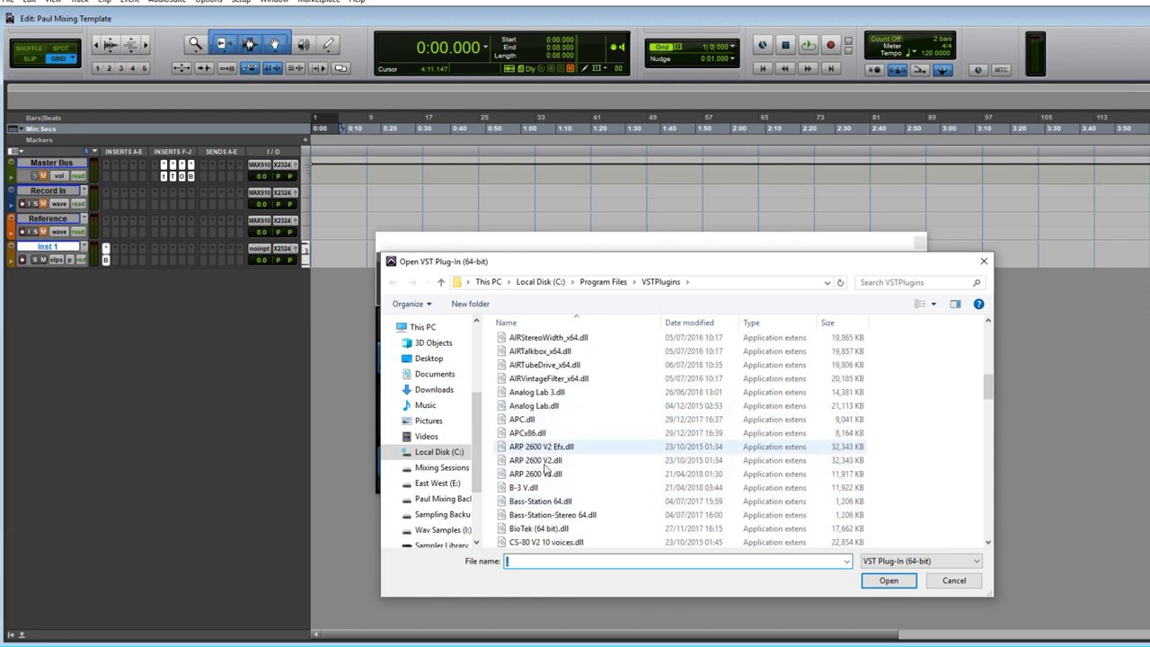
scroll(528, 494, "down", 4)
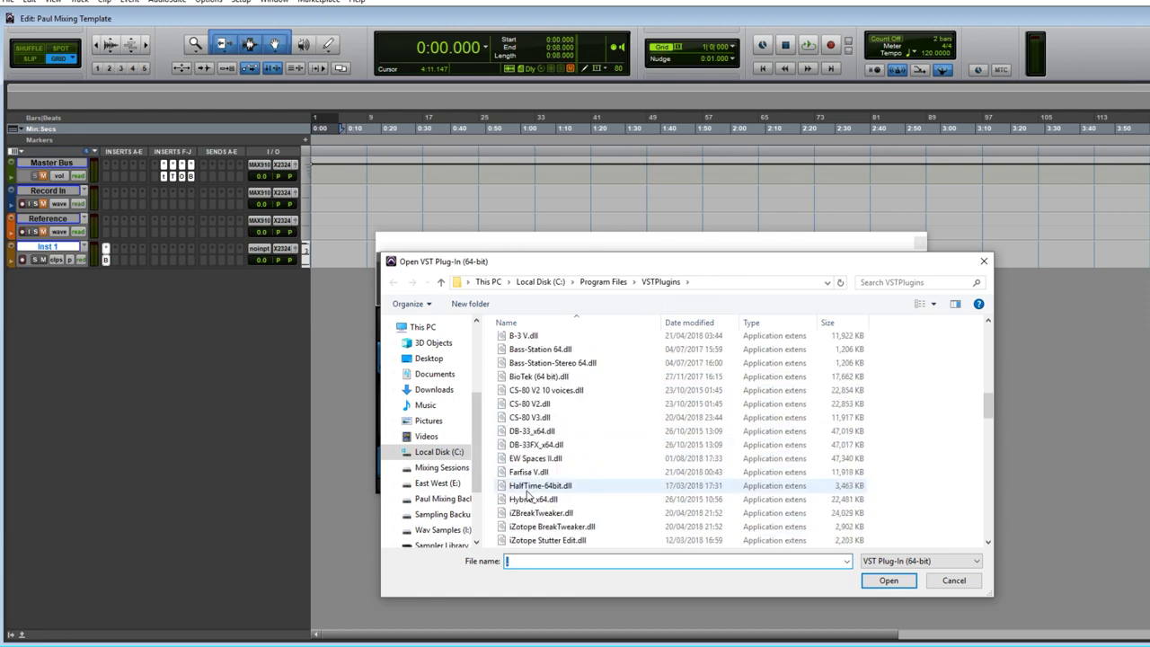
scroll(440, 508, "down", 1)
- From Sampler Library > Audio Animals > VST Samplers, load Fibes 1970's Vintage Snare - Free Sampler.dll
left_click(443, 509)
scroll(530, 404, "down", 1)
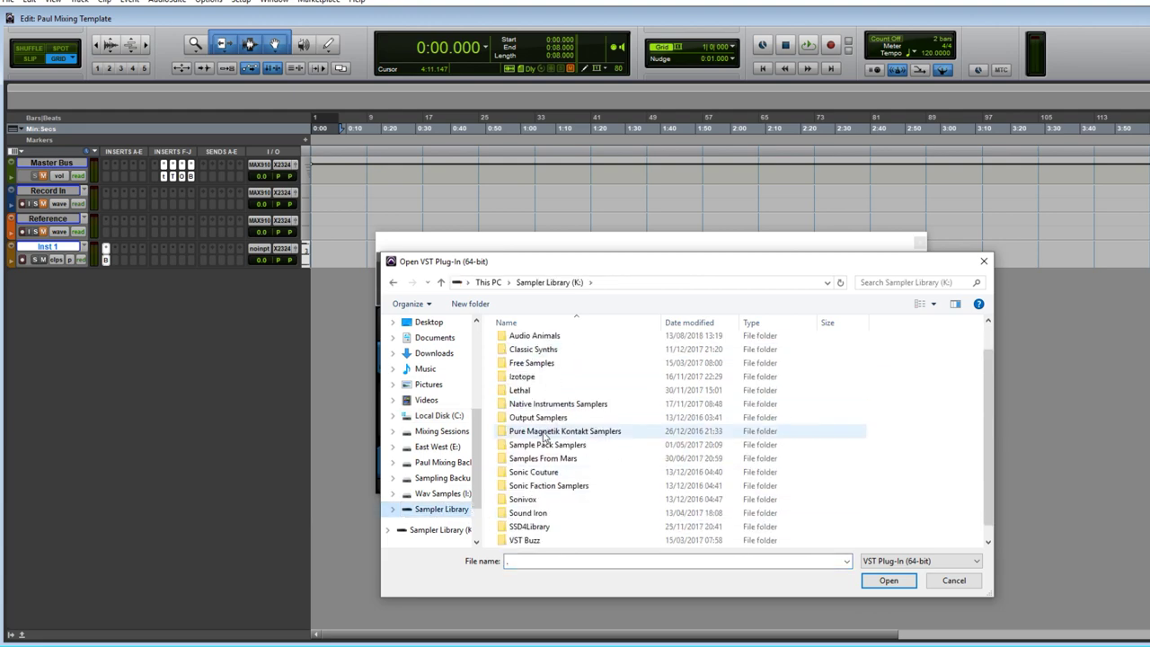
scroll(534, 390, "up", 1)
double_click(533, 368)
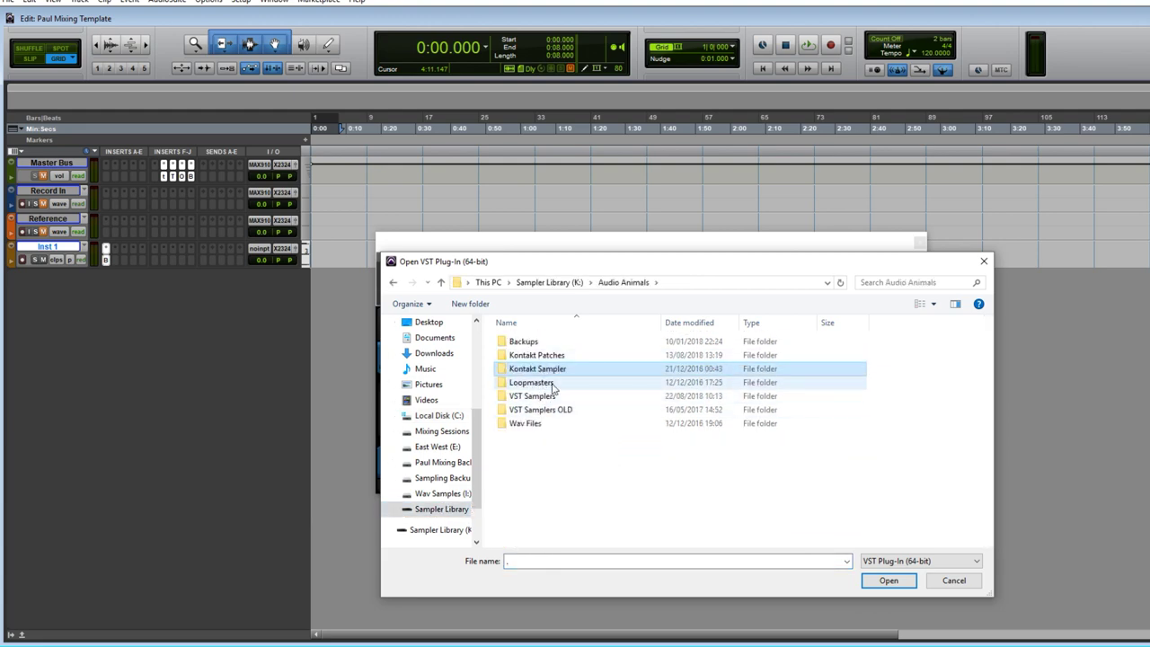
double_click(539, 396)
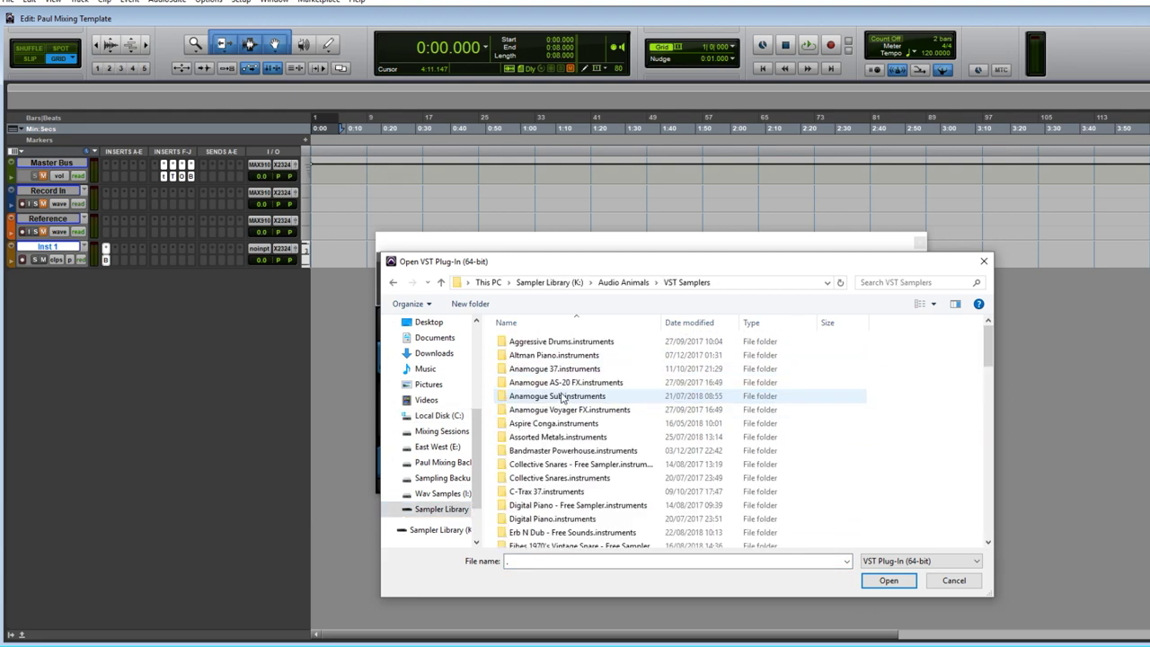
scroll(557, 432, "down", 10)
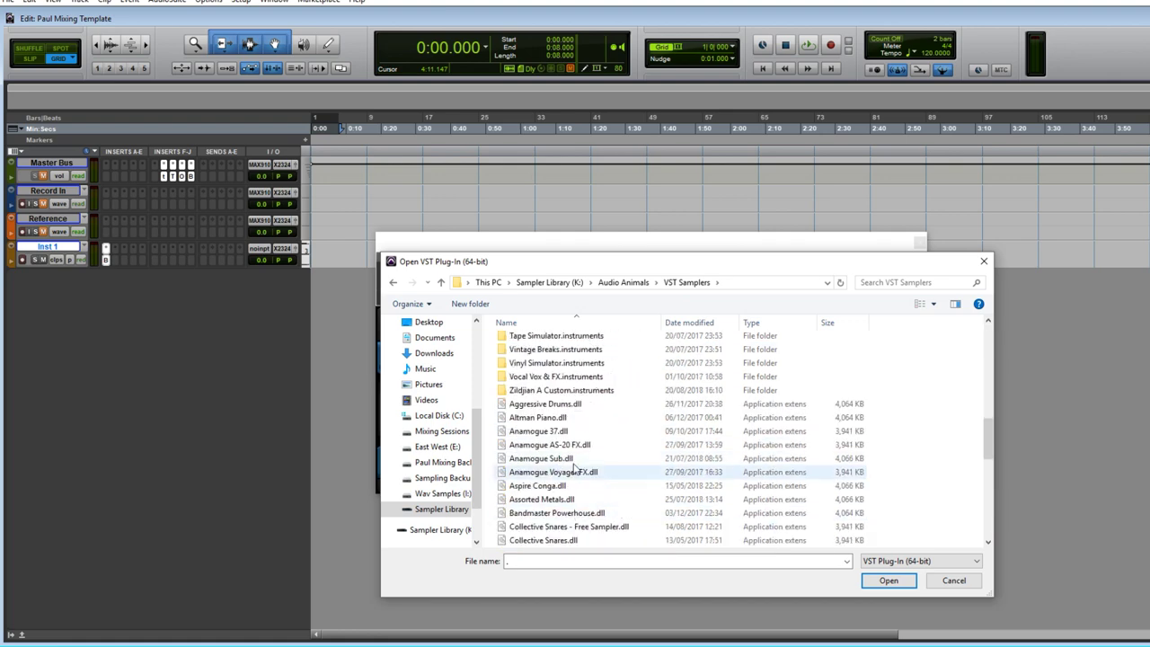
scroll(564, 467, "down", 4)
scroll(567, 476, "down", 6)
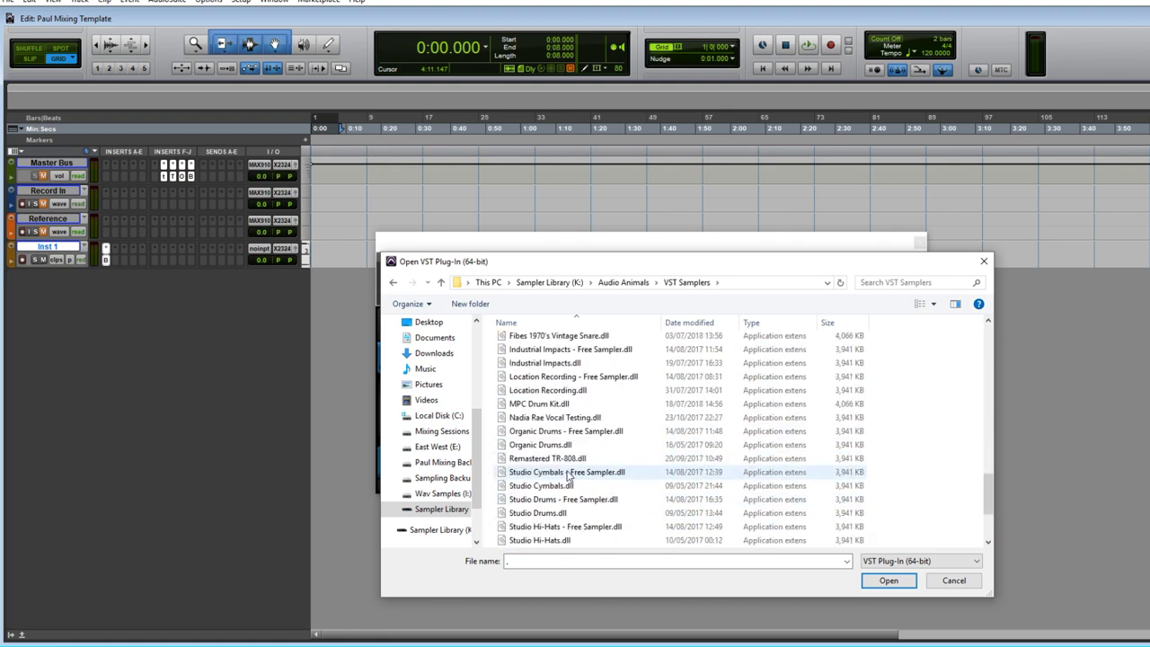
scroll(568, 480, "up", 5)
scroll(568, 476, "down", 3)
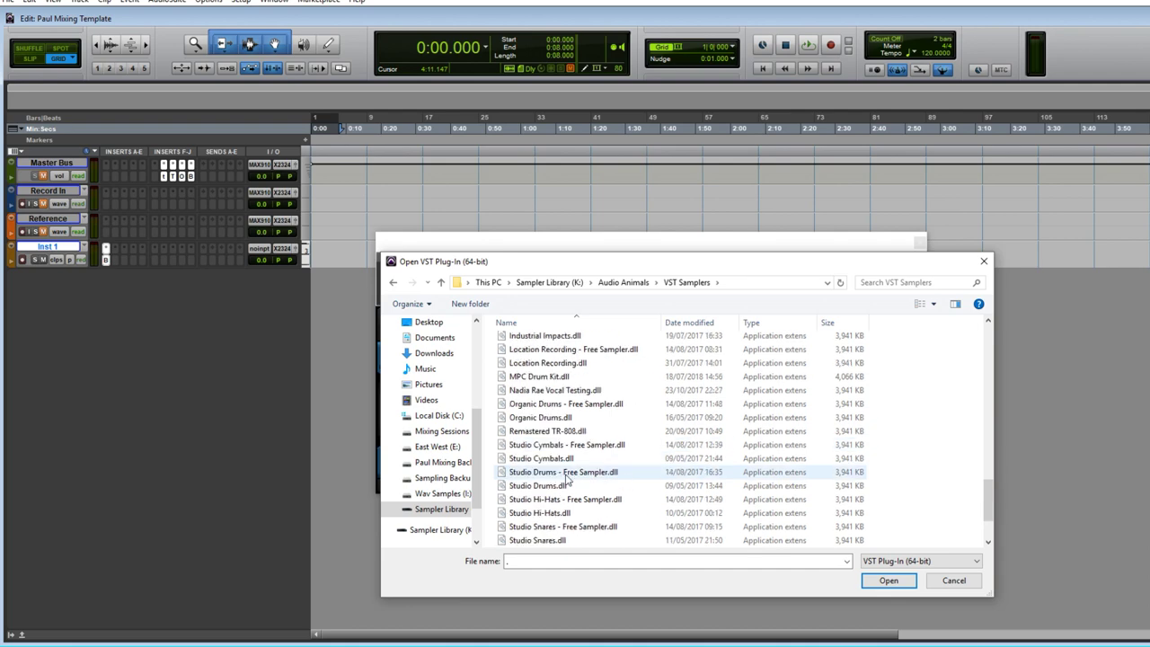
scroll(569, 449, "up", 3)
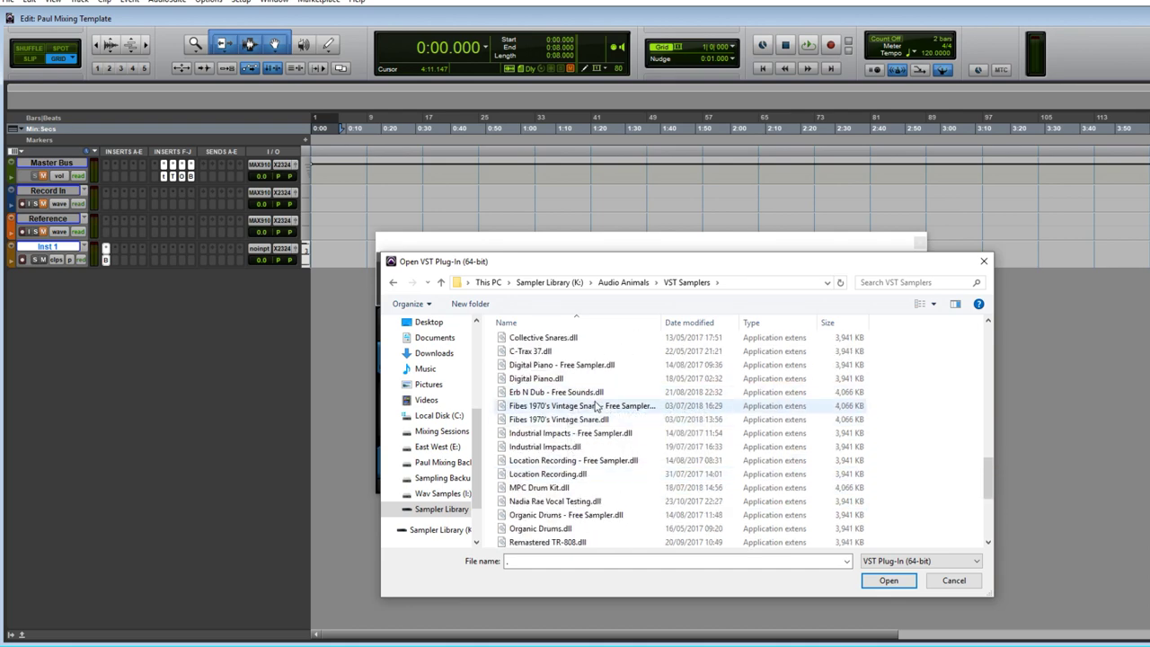
double_click(588, 419)
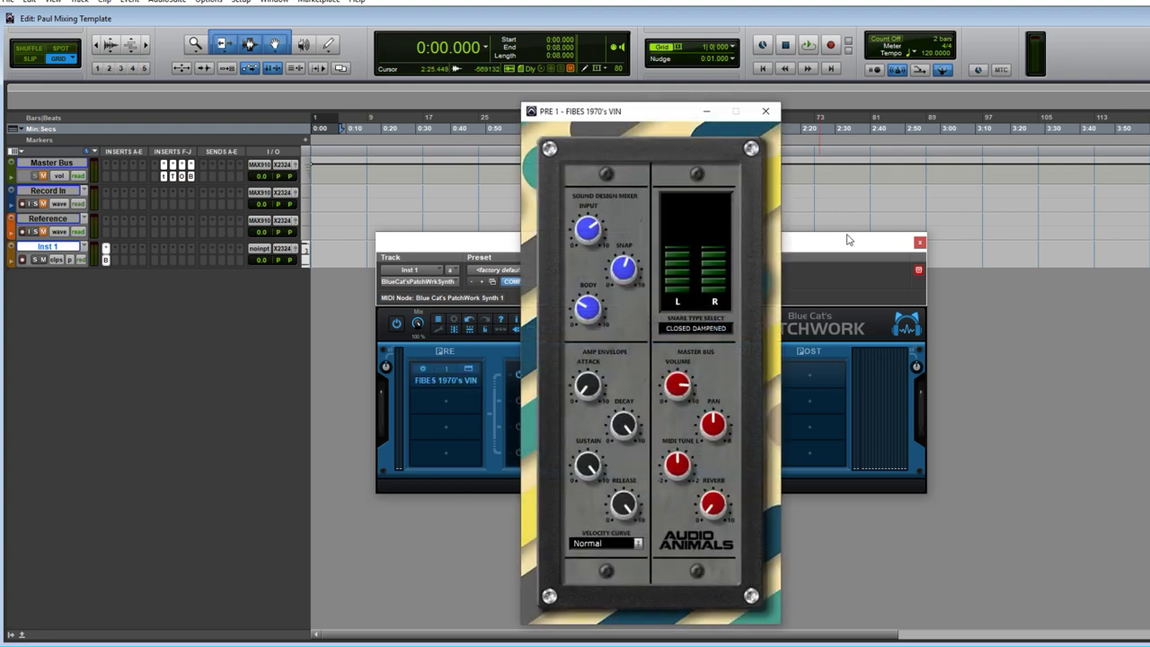
- Close PatchWork and group Inst 1's first ten seconds into clip group 'Inst 1 grp'
left_click(919, 242)
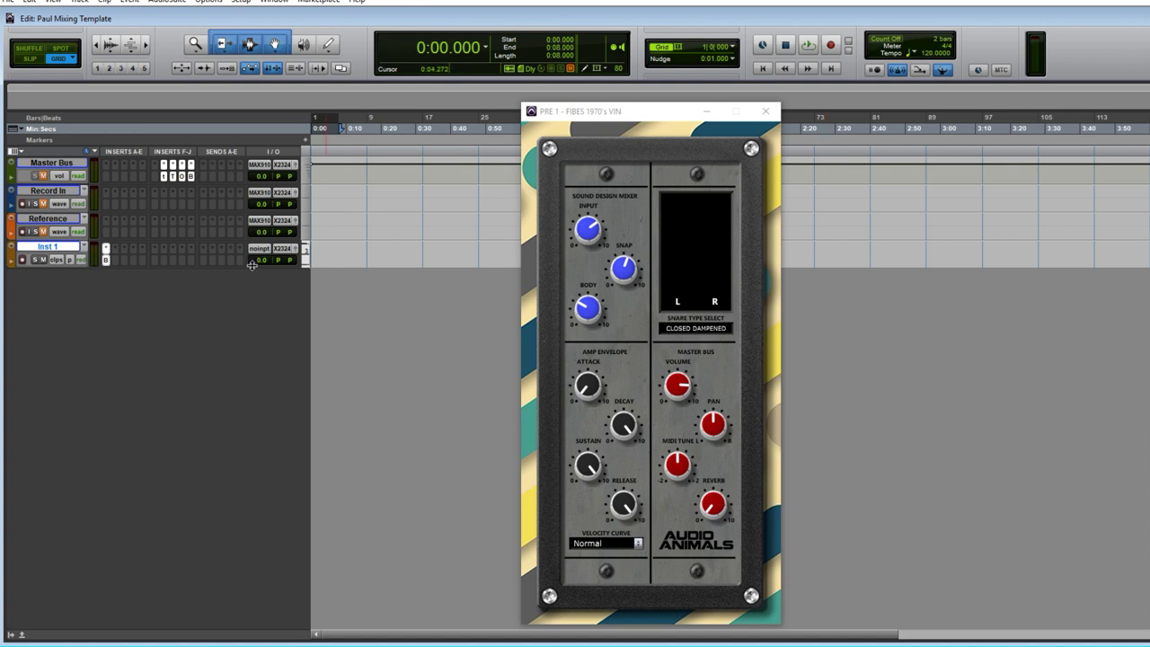
left_click_drag(351, 249, 314, 251)
right_click(344, 261)
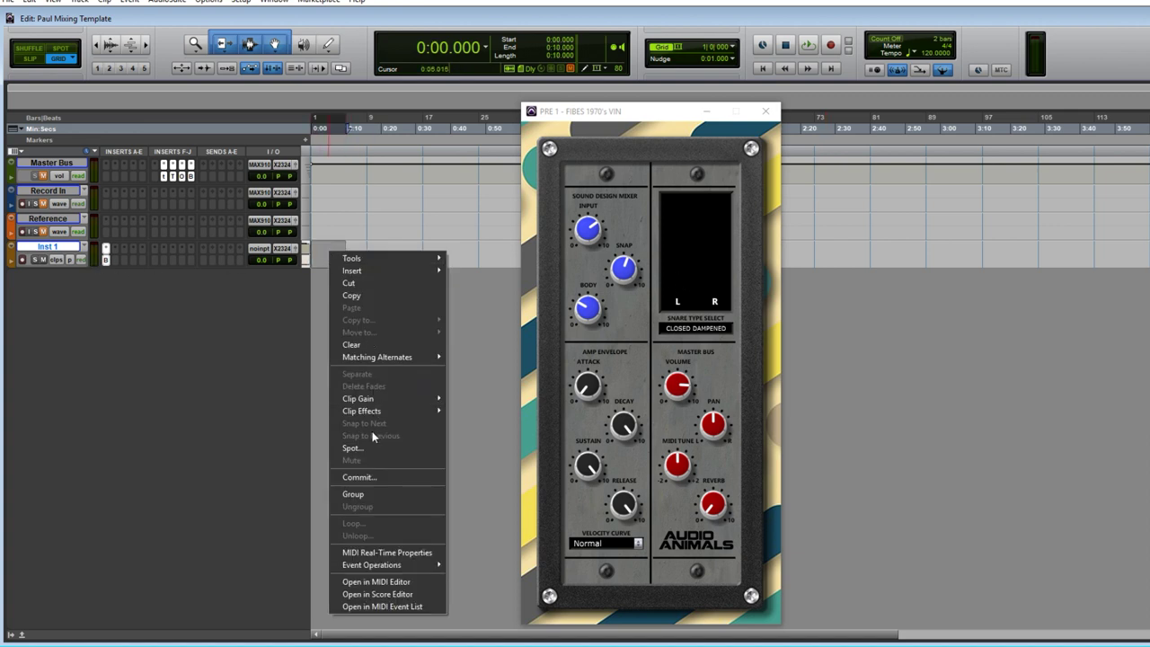
left_click(370, 494)
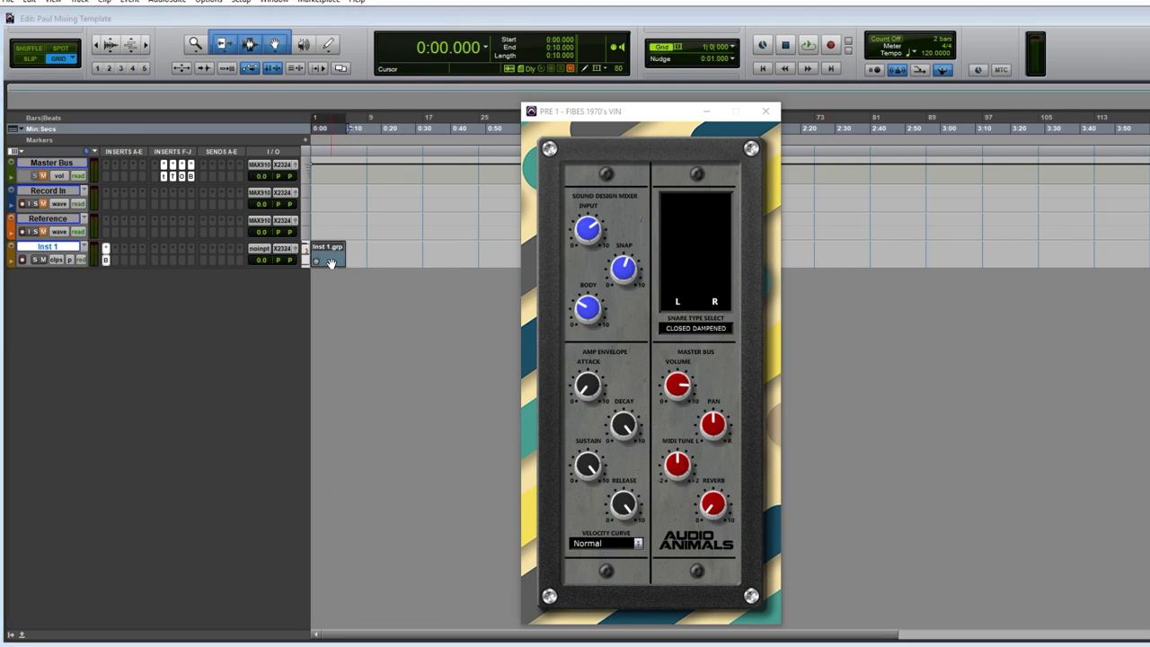
- Open the MIDI Editor and audition the sampler's notes on the piano keyboard
key("ctrl+equal")
left_click_drag(485, 103, 371, 129)
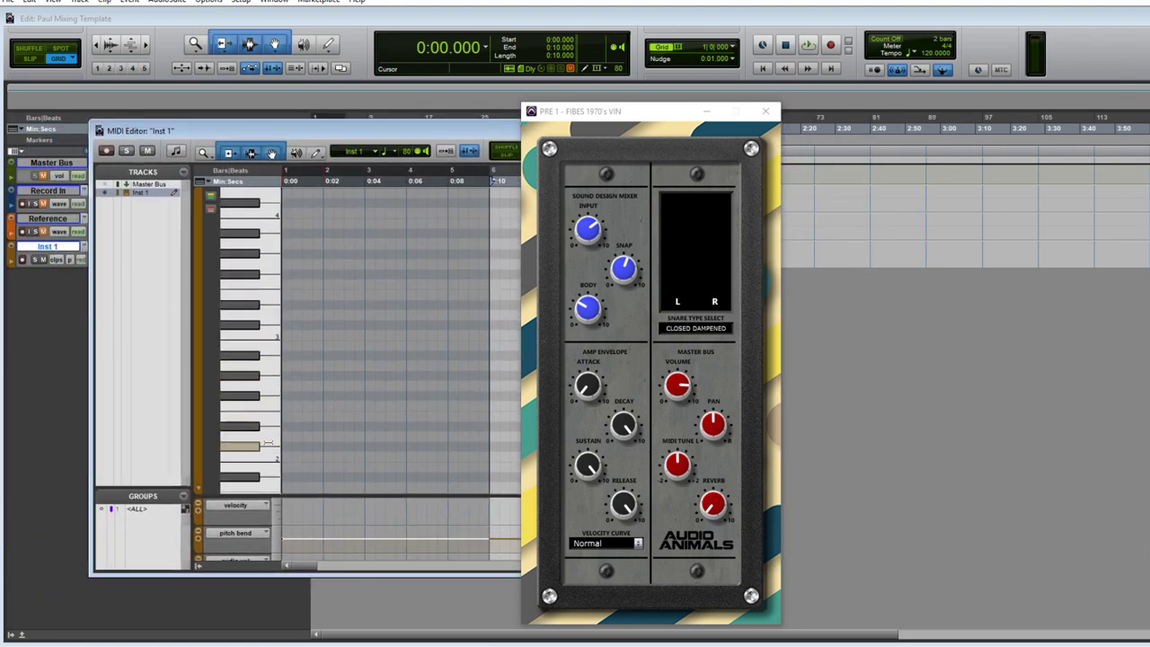
left_click(267, 370)
left_click_drag(267, 370, 266, 253)
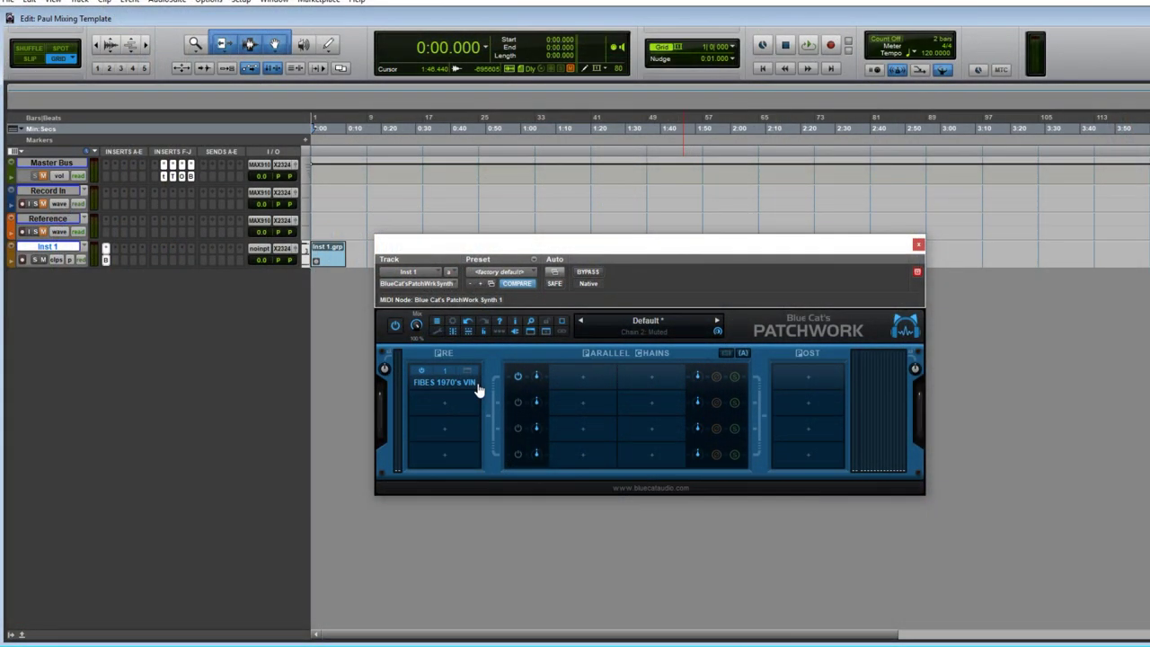
- Load AIRParametricEQ_x64.dll into PatchWork's first empty parallel chain slot
left_click(589, 386)
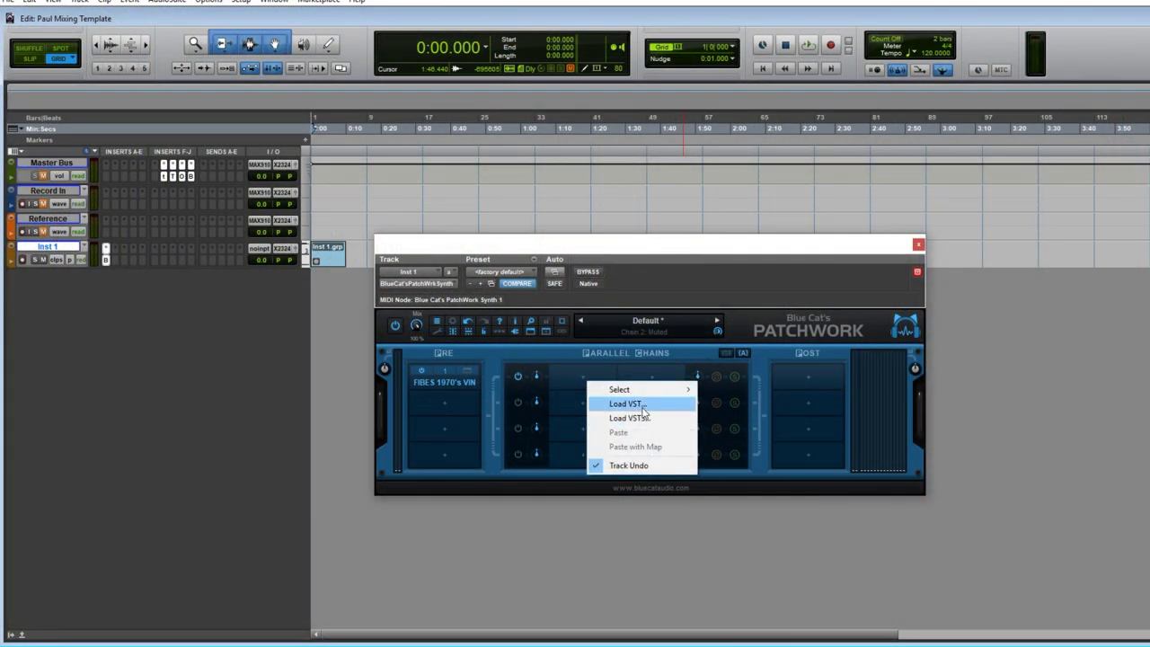
left_click(639, 406)
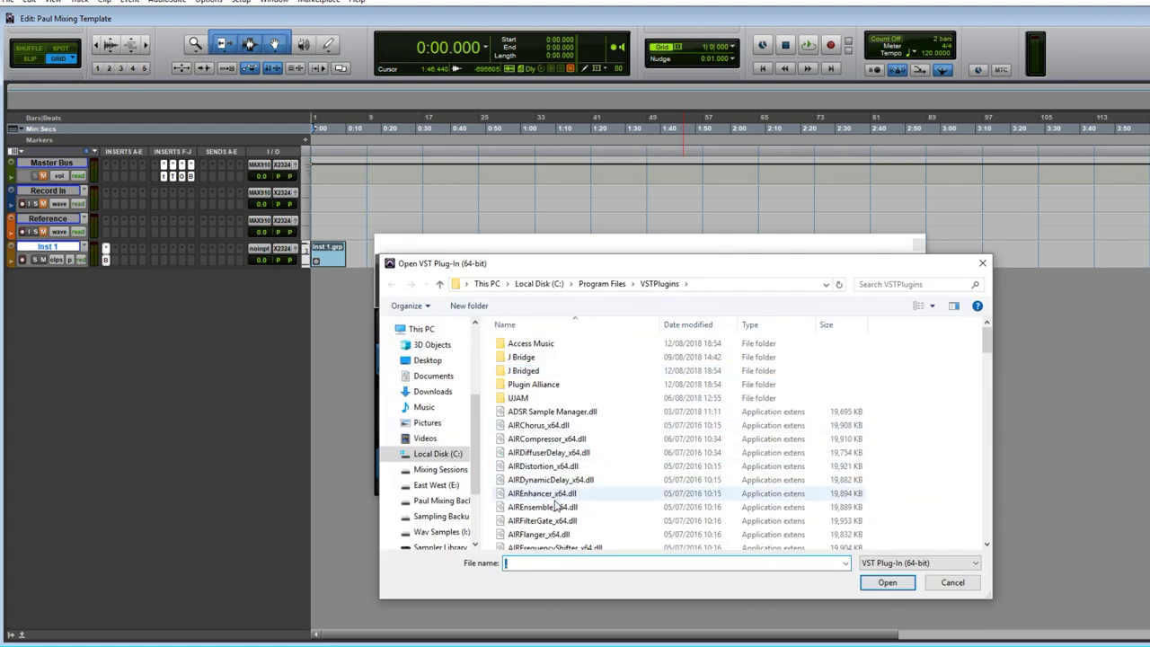
scroll(550, 463, "down", 6)
scroll(543, 449, "down", 7)
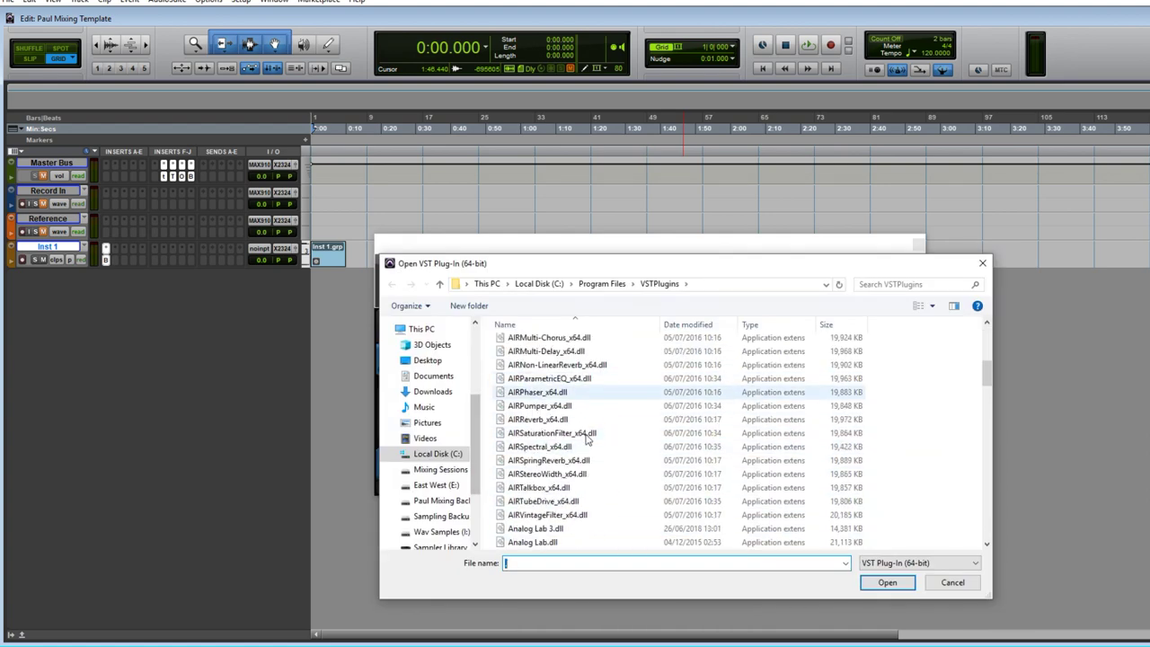
scroll(542, 449, "down", 2)
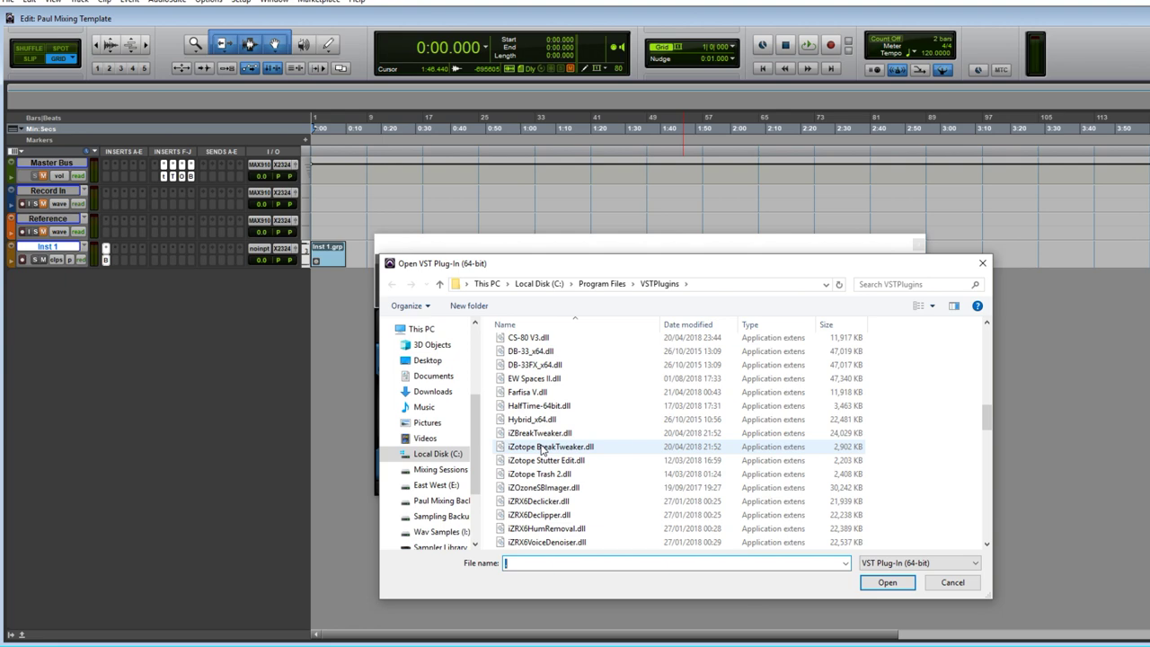
scroll(537, 450, "down", 13)
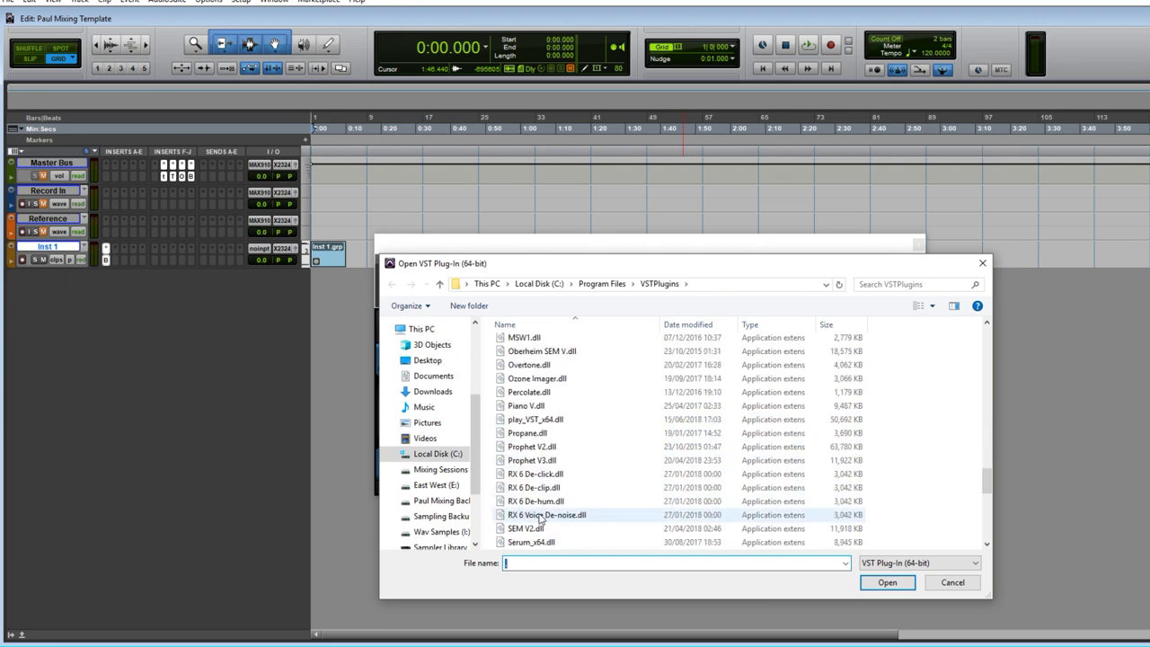
scroll(541, 519, "down", 2)
scroll(539, 490, "up", 8)
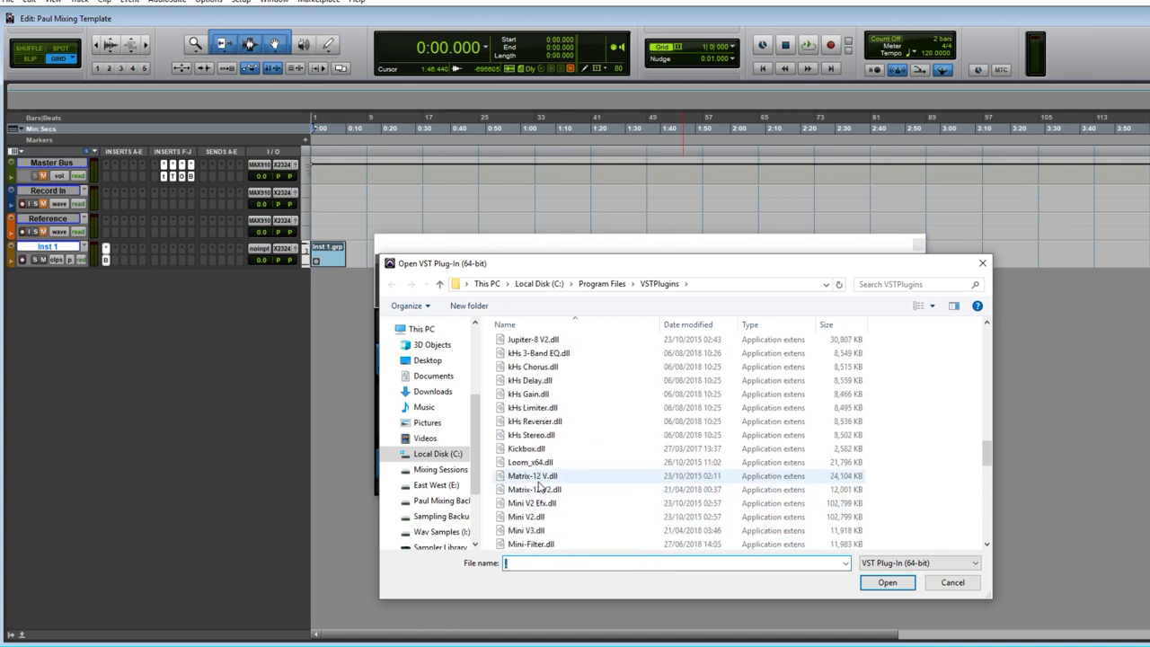
scroll(537, 458, "up", 6)
scroll(539, 426, "up", 8)
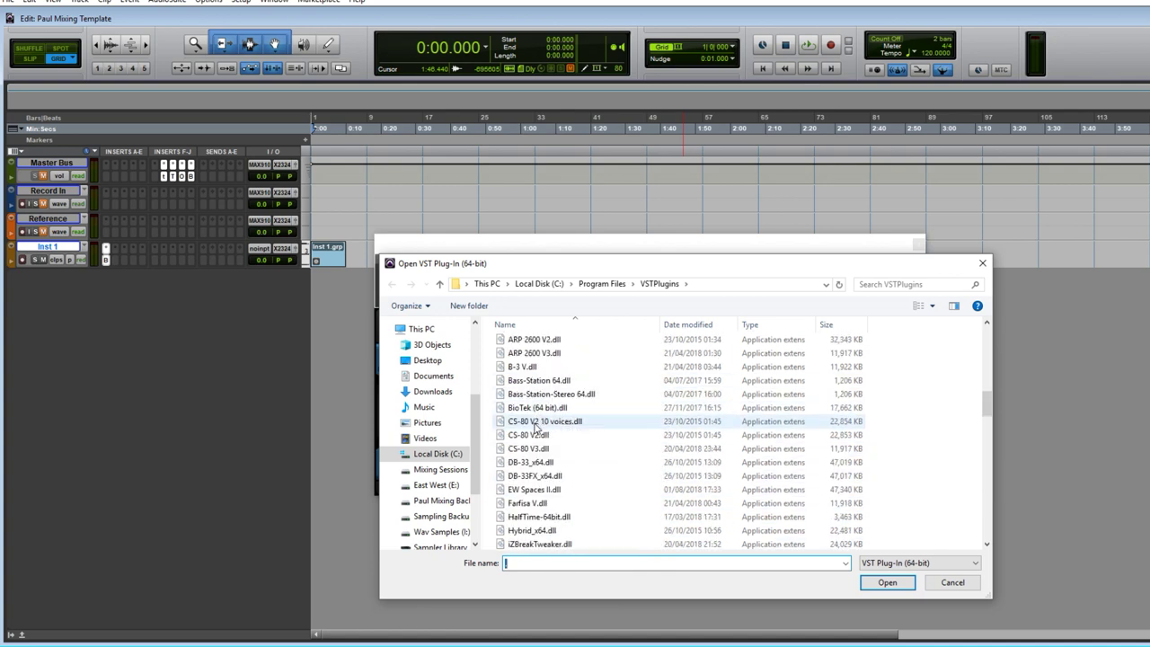
scroll(545, 438, "up", 4)
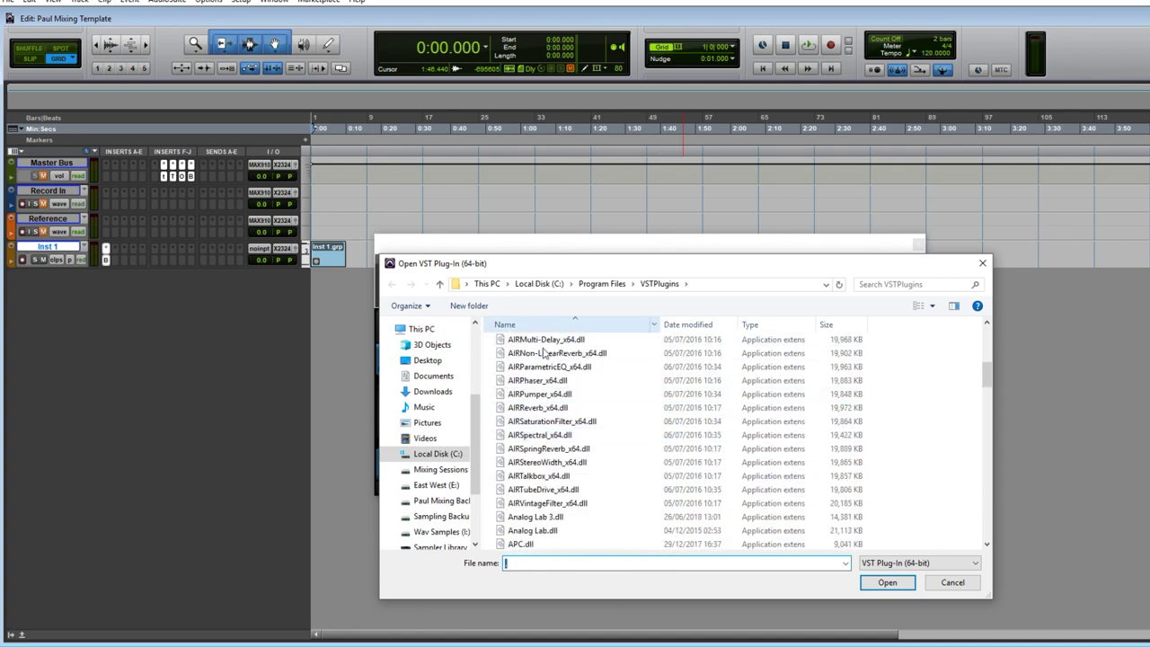
double_click(551, 368)
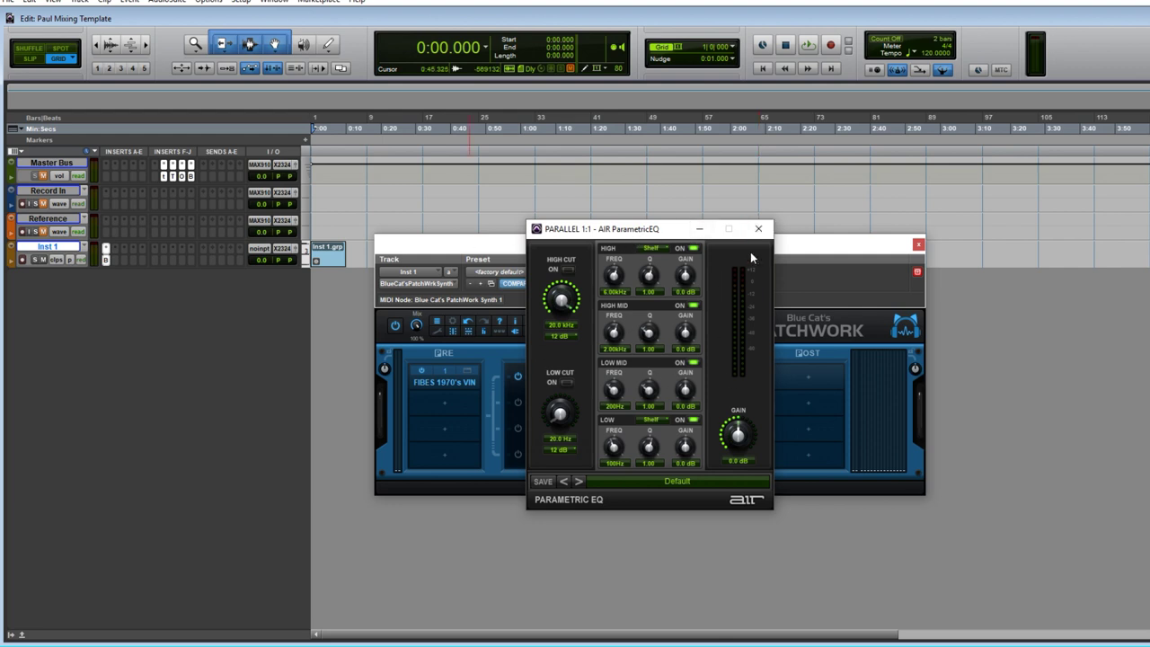
- Drag the AIR ParametricEQ window to the upper right, revealing PatchWork's parallel chains
left_click_drag(678, 232, 869, 174)
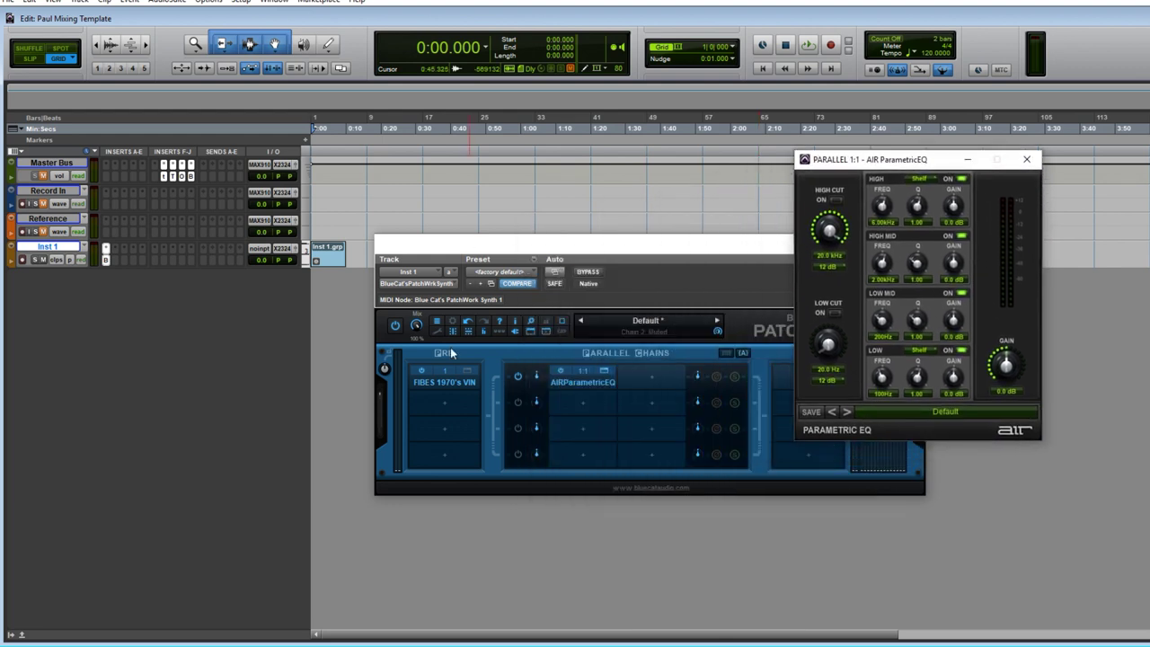